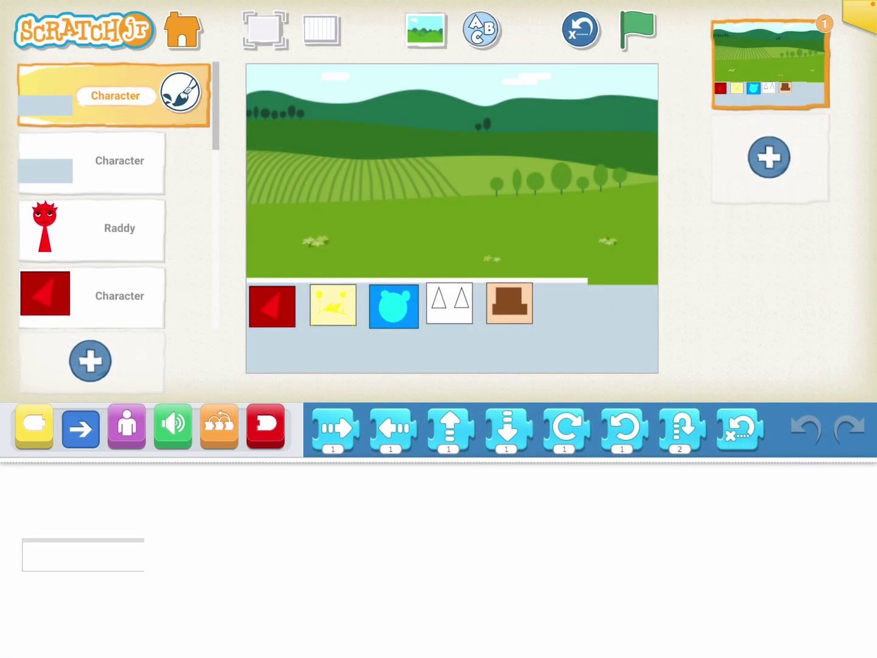
Preview the project full screen and trigger the red triangle icon on the stage.
{"action": "left_click", "coordinate": [266, 30]}
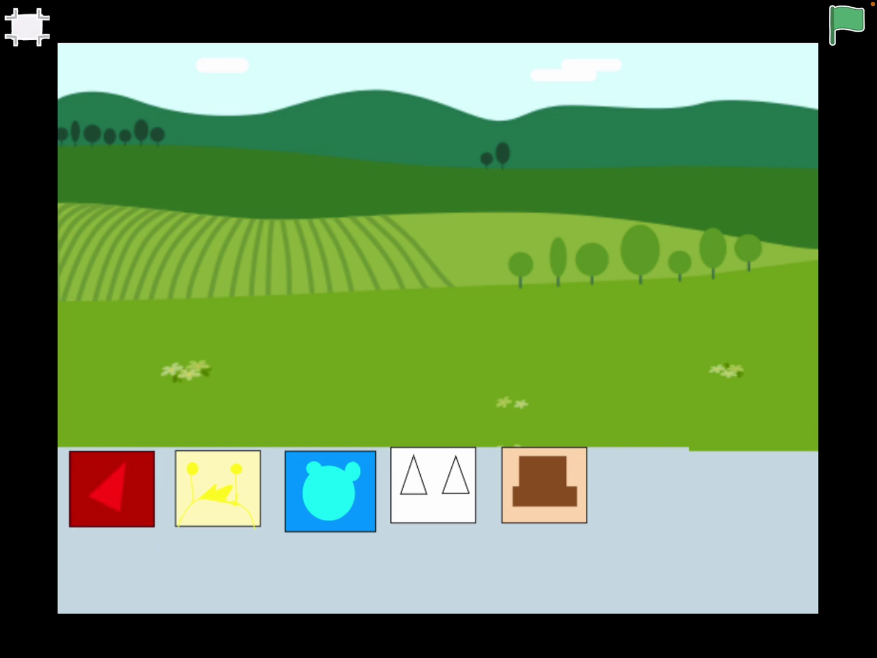
{"action": "left_click", "coordinate": [111, 484]}
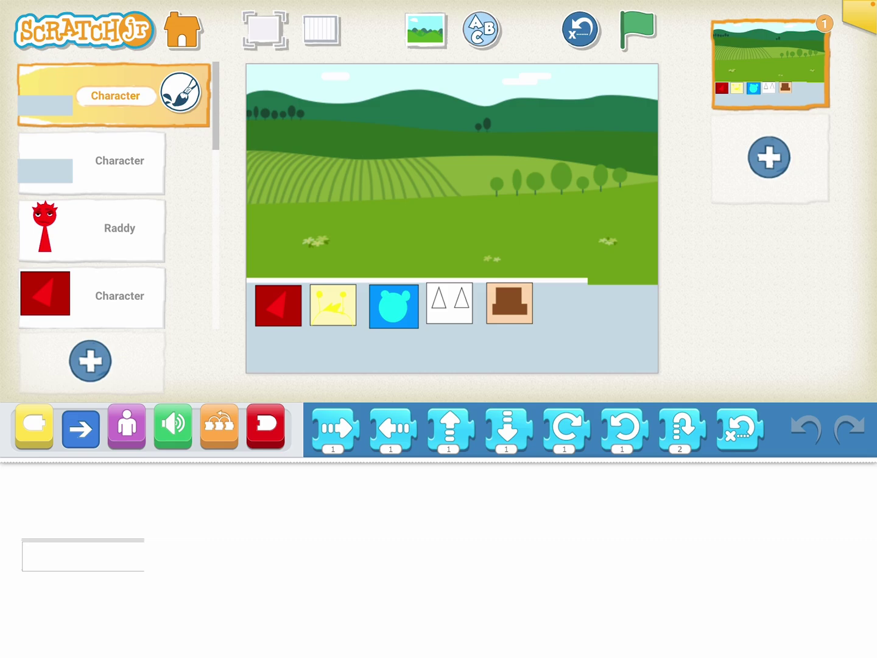
{"action": "scroll", "coordinate": [92, 195], "scroll_direction": "down", "scroll_amount": 5}
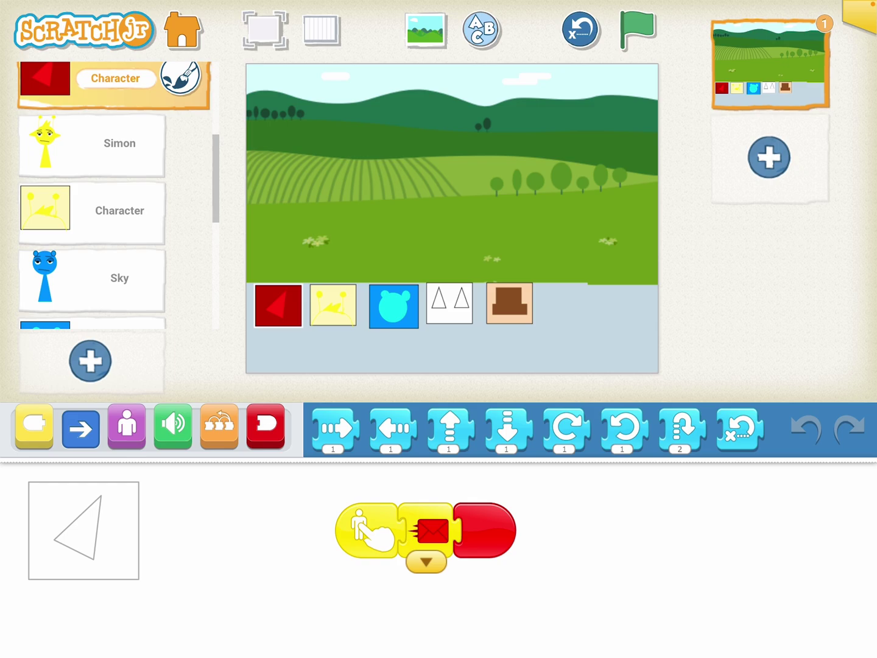
{"action": "scroll", "coordinate": [91, 195], "scroll_direction": "up", "scroll_amount": 2}
{"action": "scroll", "coordinate": [92, 195], "scroll_direction": "up", "scroll_amount": 3}
Review Raddy's script, switch to the second blank Character sprite, and bring up Control Center.
{"action": "left_click", "coordinate": [114, 229]}
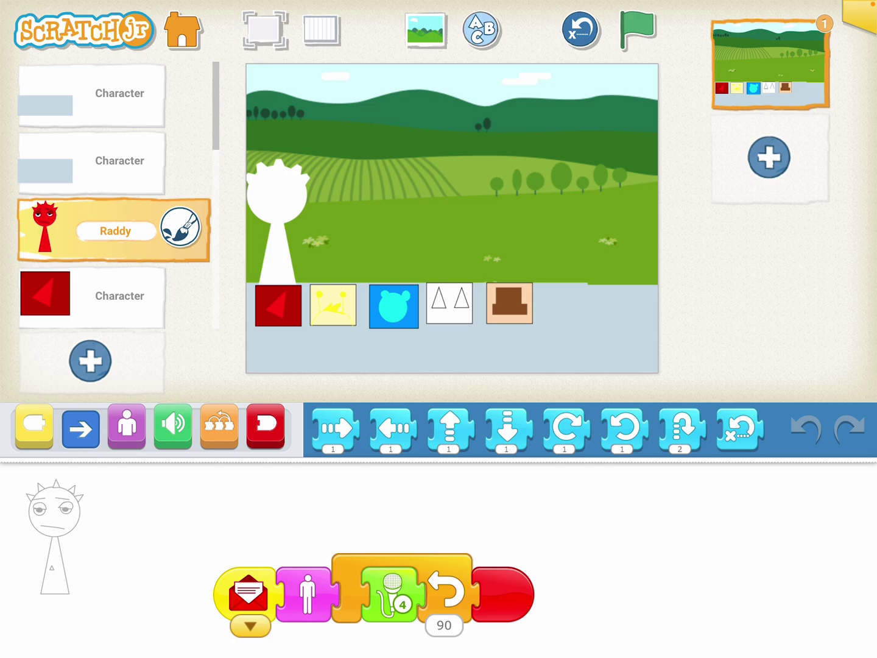
{"action": "scroll", "coordinate": [115, 195], "scroll_direction": "down", "scroll_amount": 1}
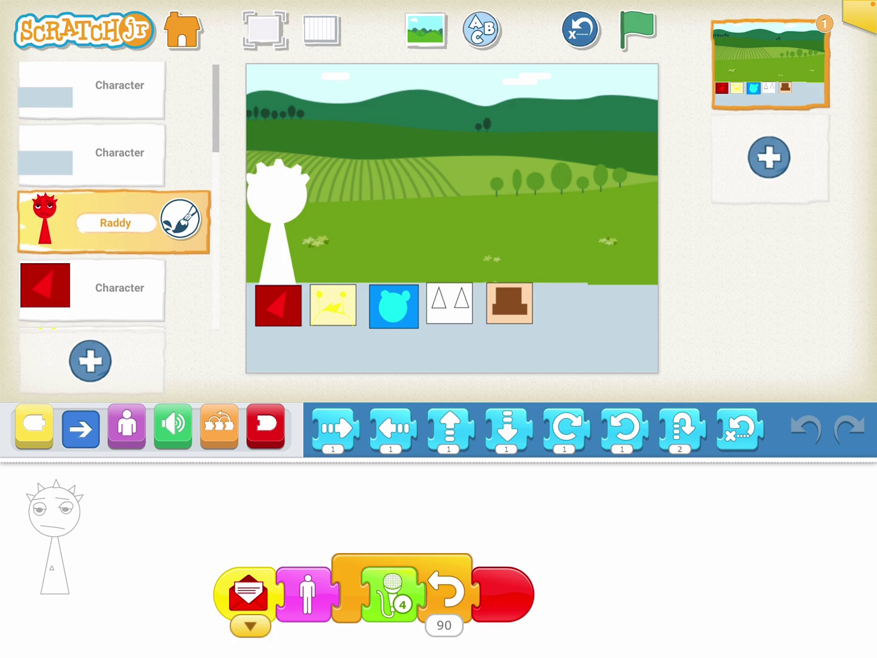
{"action": "left_click", "coordinate": [115, 154]}
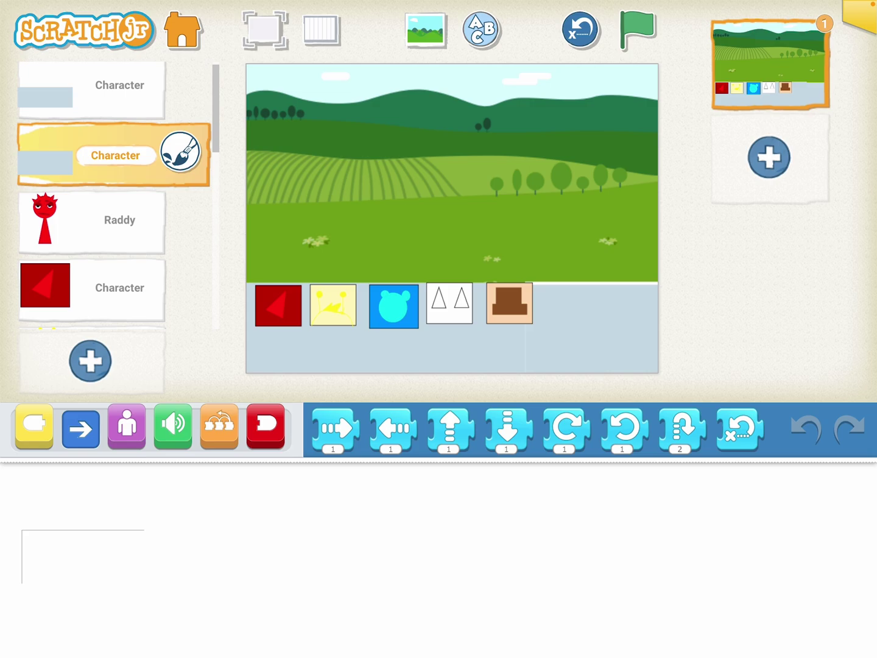
{"action": "left_click_drag", "start_coordinate": [788, 3], "coordinate": [788, 206]}
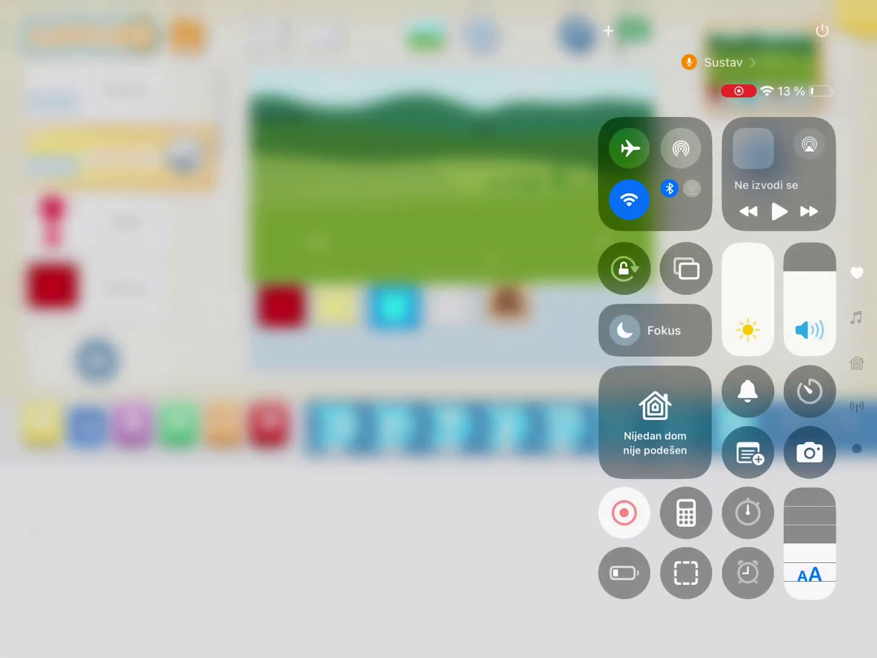